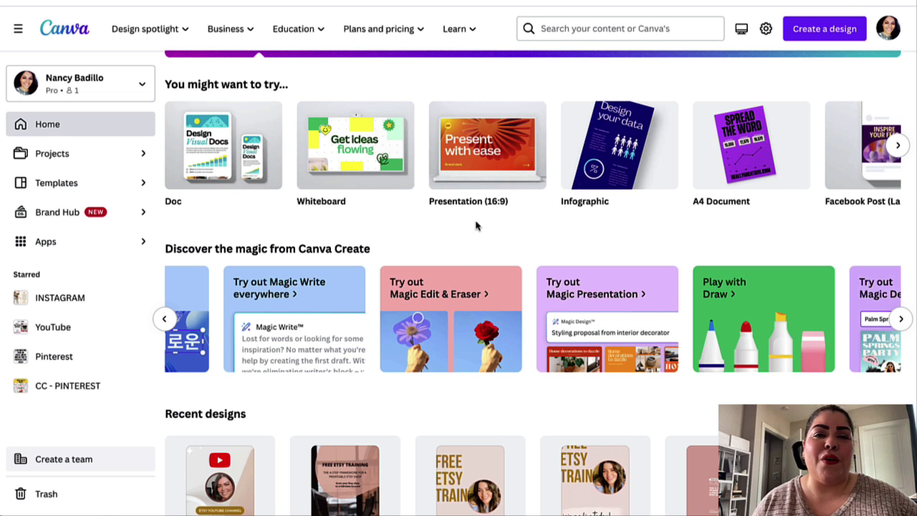
# Step: Brush over the daisy's flower head with Magic Edit and advance to the prompt step
pyautogui.click(447, 307)
pyautogui.click(287, 283)
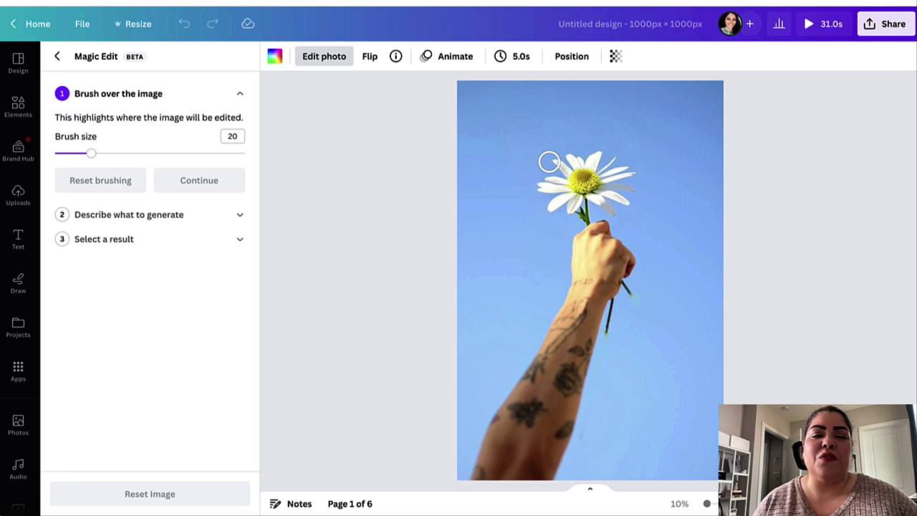
pyautogui.moveTo(540, 163)
pyautogui.mouseDown()
pyautogui.moveTo(608, 157)
pyautogui.moveTo(540, 170)
pyautogui.moveTo(628, 182)
pyautogui.moveTo(547, 182)
pyautogui.moveTo(614, 198)
pyautogui.moveTo(566, 203)
pyautogui.moveTo(573, 210)
pyautogui.moveTo(629, 201)
pyautogui.moveTo(633, 184)
pyautogui.mouseUp()
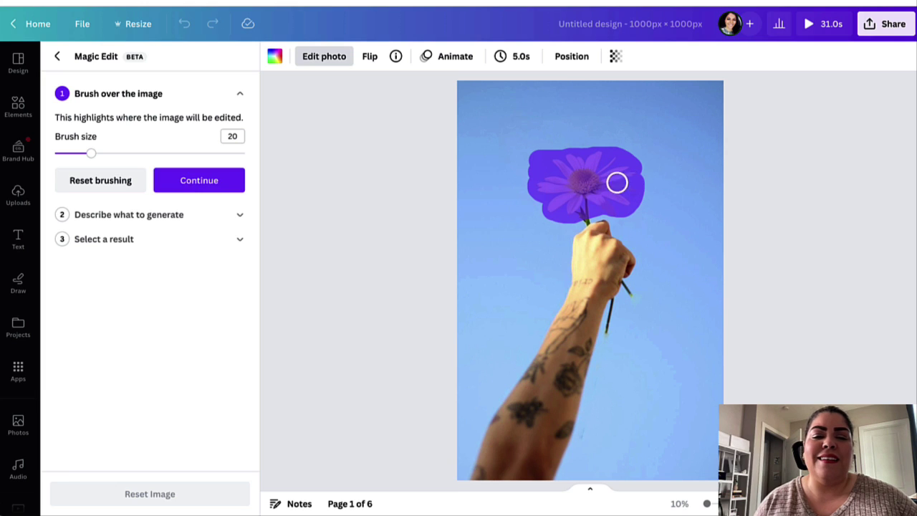
pyautogui.click(170, 179)
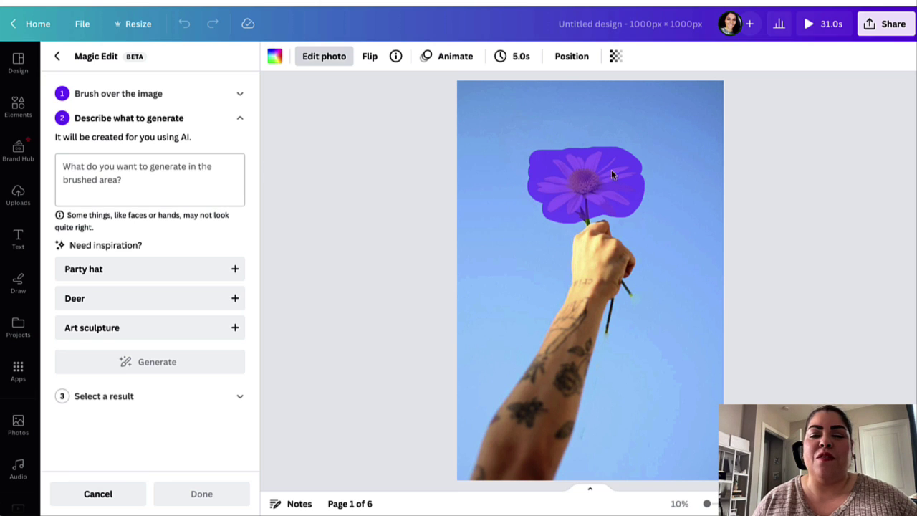
# Step: Generate replacements for the brushed daisy from the prompt 'pink tulips'
pyautogui.click(123, 159)
pyautogui.write('pink tulips')
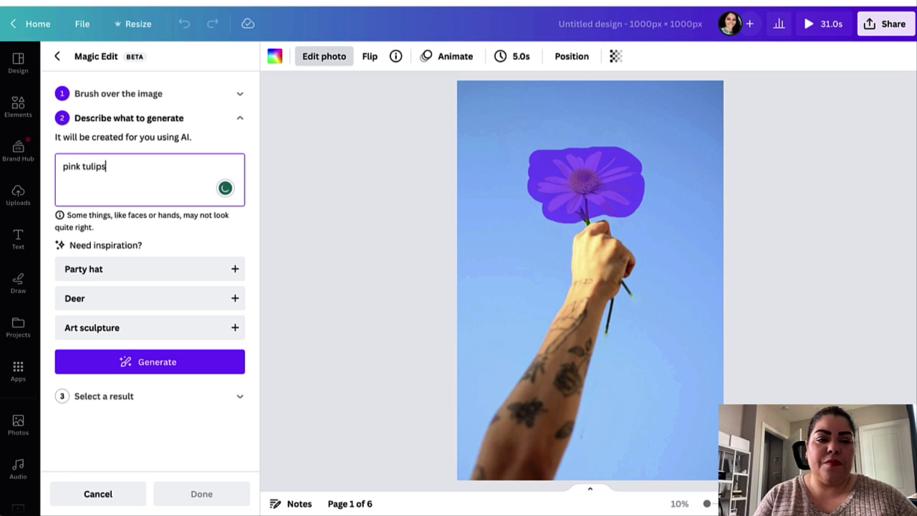
pyautogui.click(149, 367)
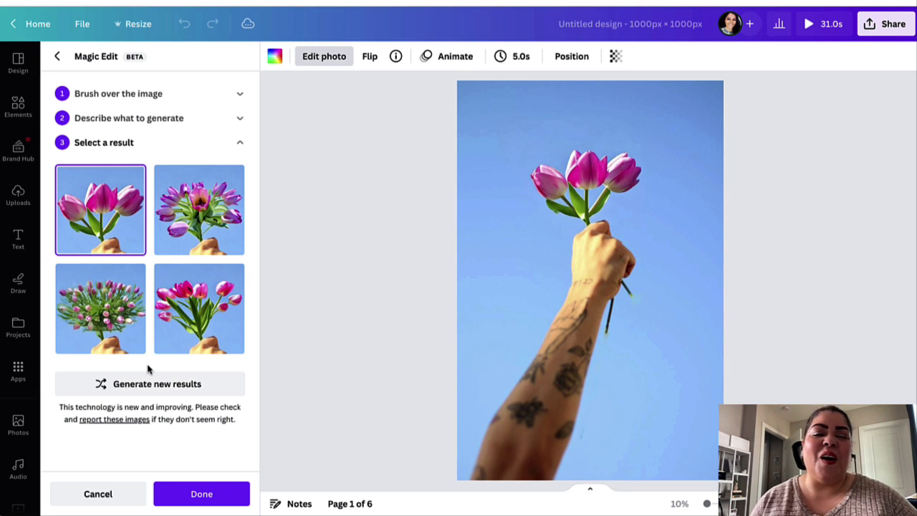
# Step: Compare tulip results, generate a fresh set, and apply the third pink-and-orange bouquet
pyautogui.click(191, 227)
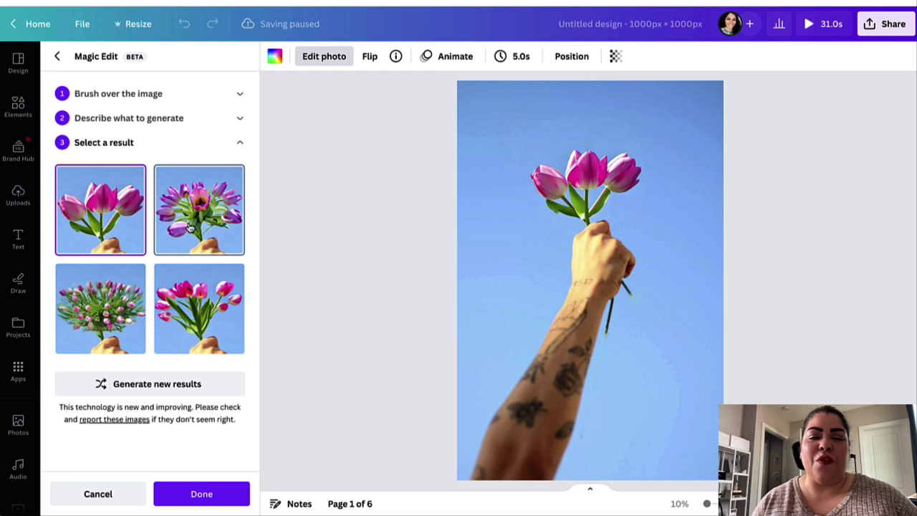
pyautogui.click(202, 310)
pyautogui.click(127, 298)
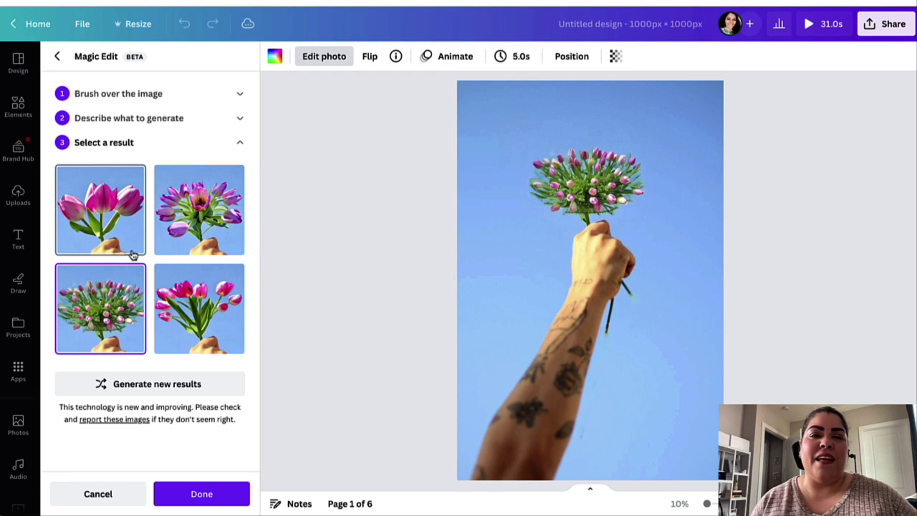
pyautogui.click(122, 388)
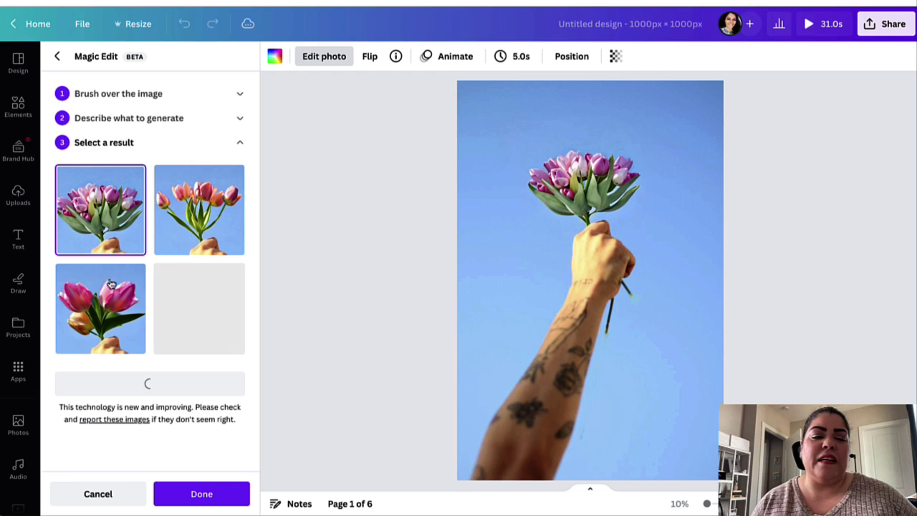
pyautogui.click(114, 271)
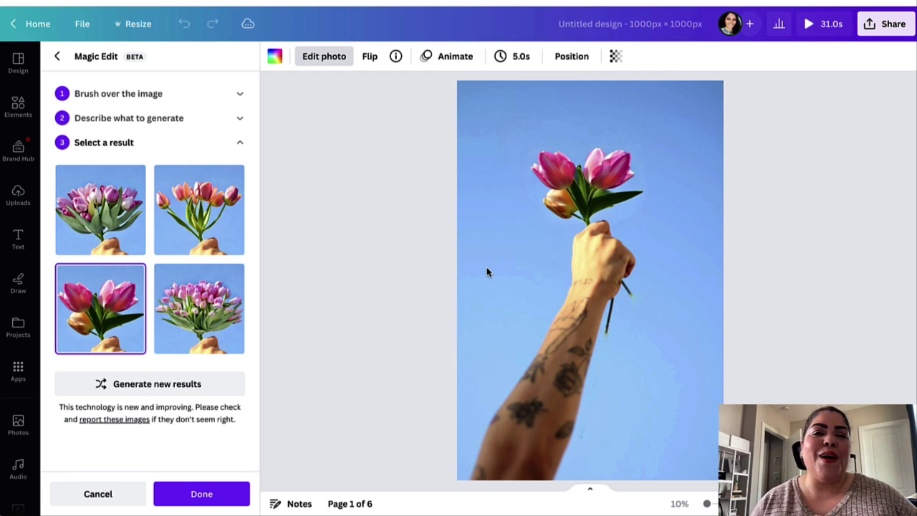
pyautogui.click(205, 497)
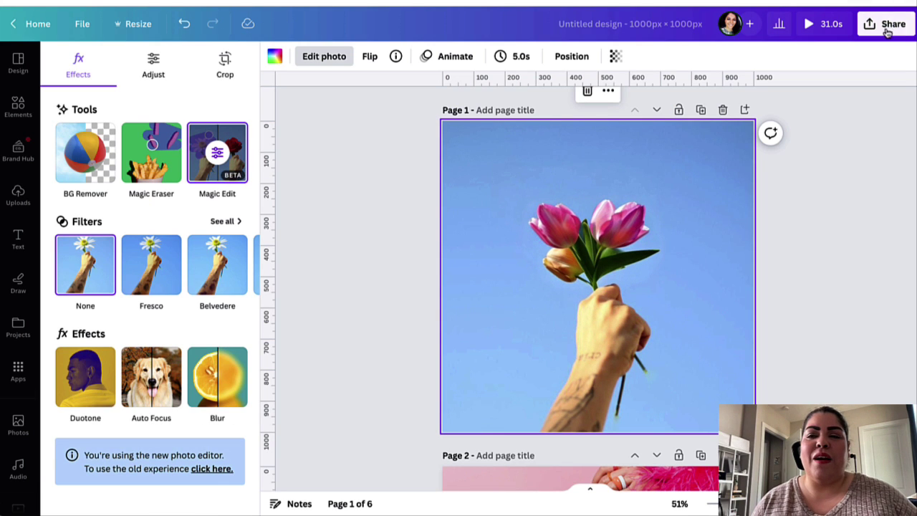
# Step: Open the Share options for the tulip design
pyautogui.click(886, 23)
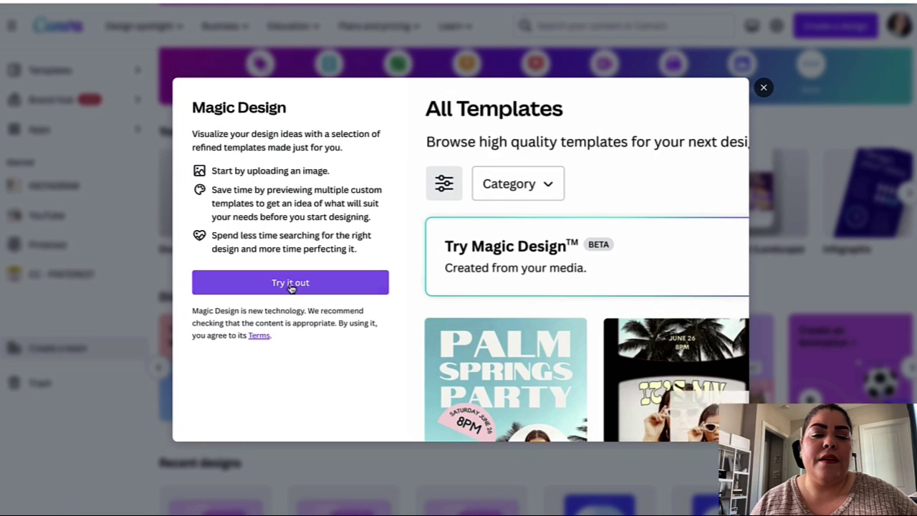
# Step: Start Magic Design on the templates page using the pink gift bag photo from Uploads
pyautogui.moveTo(750, 286); pyautogui.dragTo(657, 267)
pyautogui.click(292, 284)
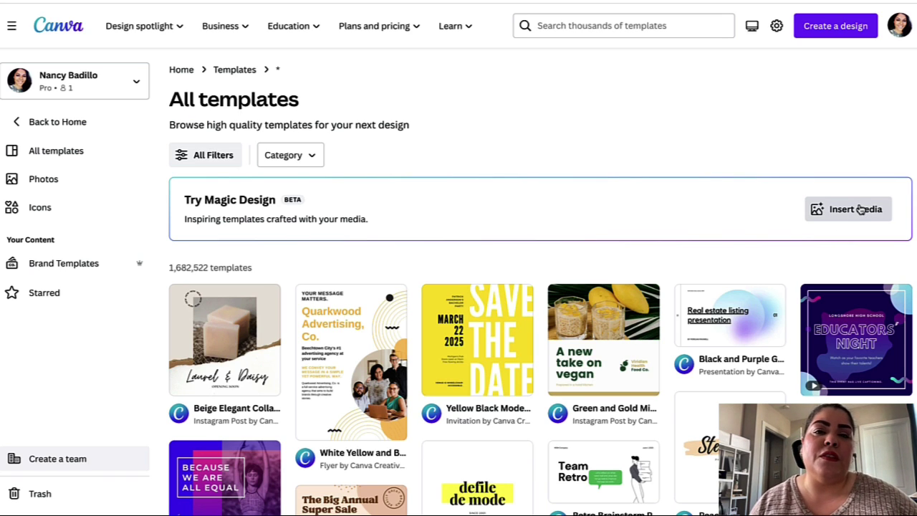
pyautogui.click(861, 208)
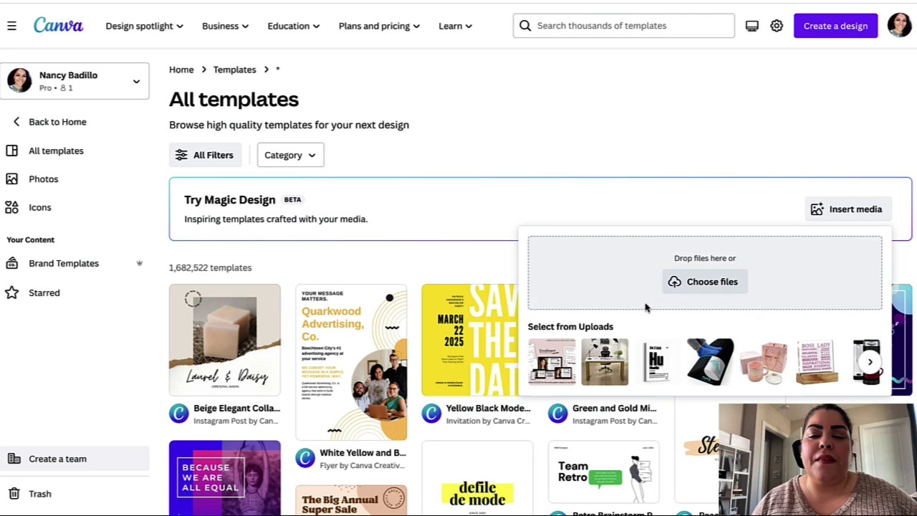
pyautogui.click(761, 368)
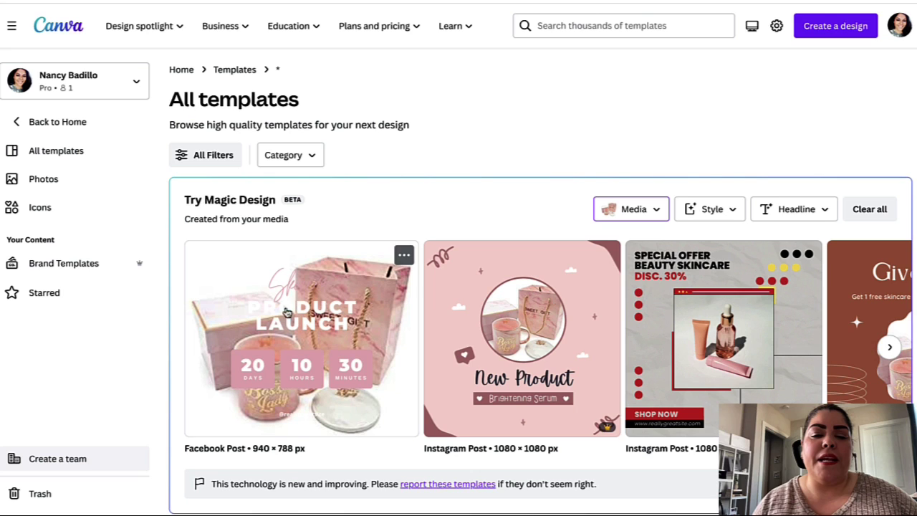
# Step: Filter the template gallery to the Social Media > Instagram Post category
pyautogui.click(304, 159)
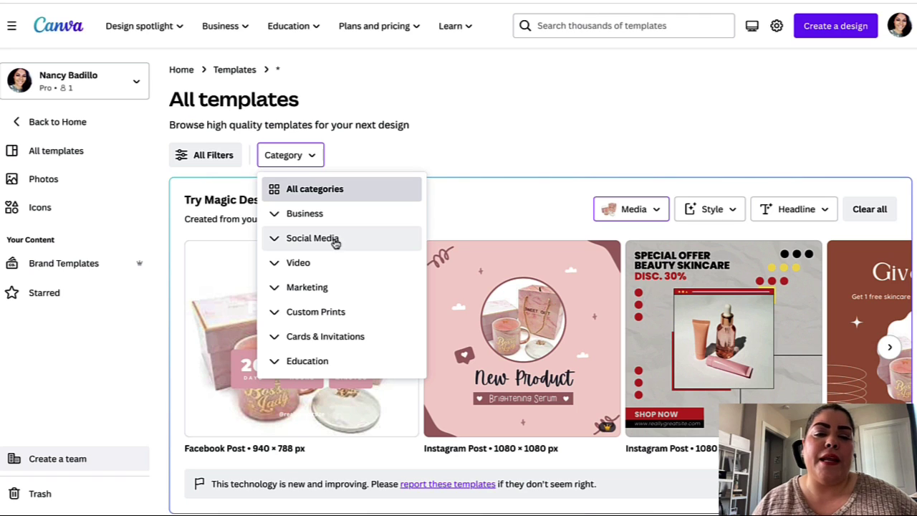
pyautogui.click(276, 241)
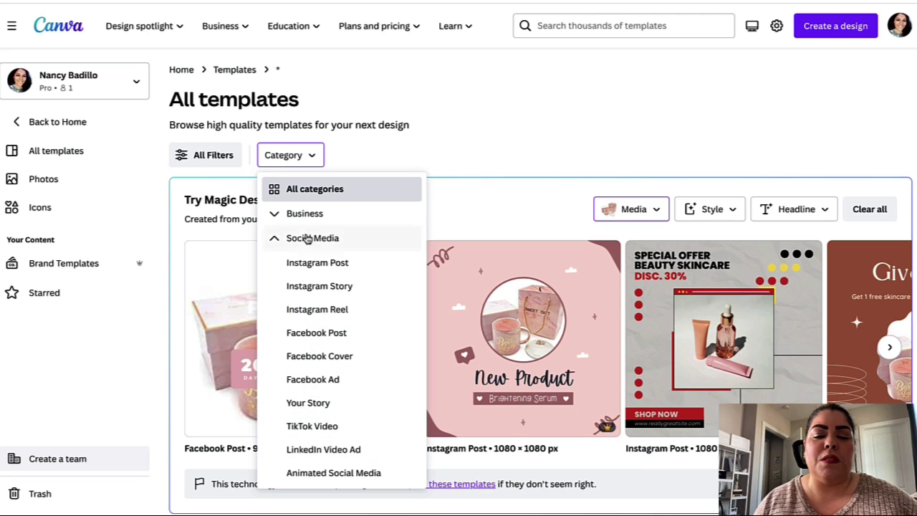
pyautogui.click(274, 238)
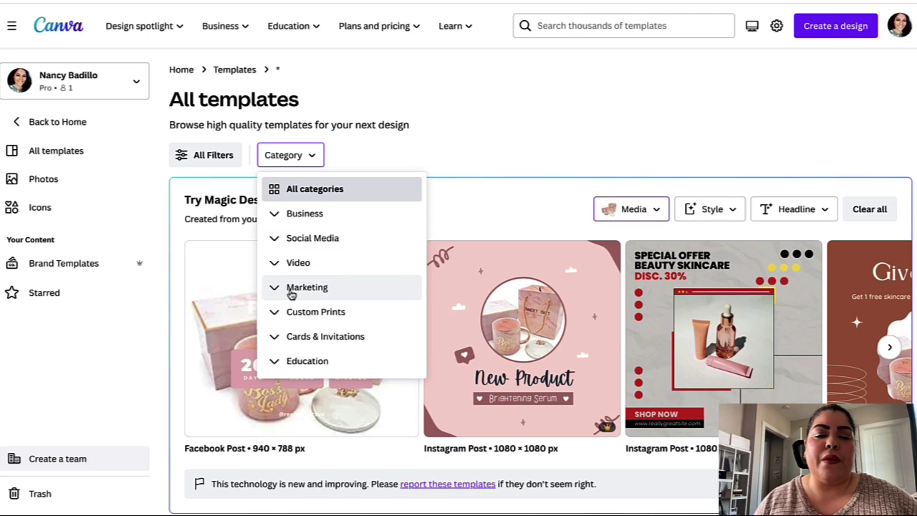
pyautogui.click(277, 265)
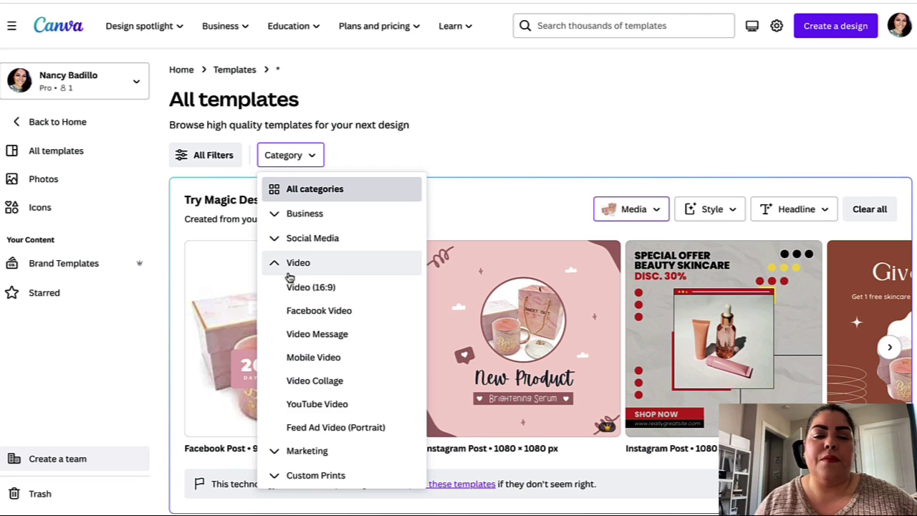
pyautogui.click(274, 265)
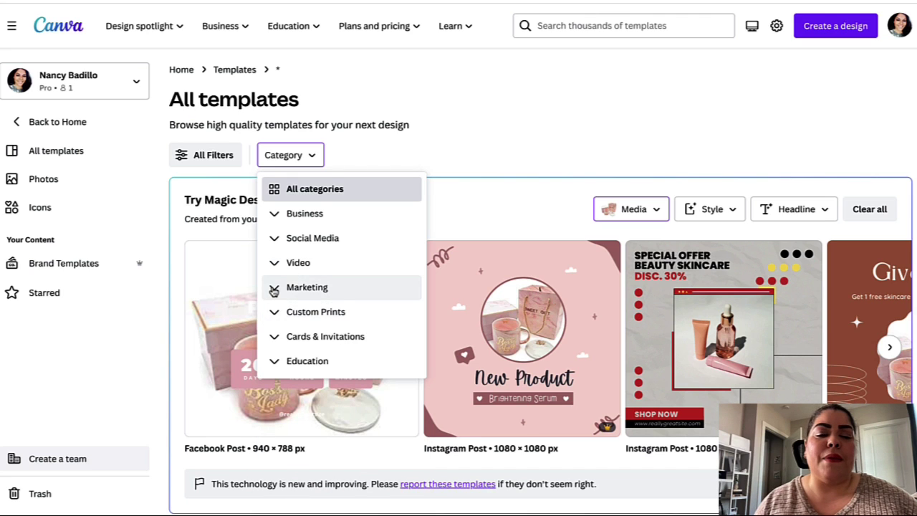
pyautogui.click(275, 287)
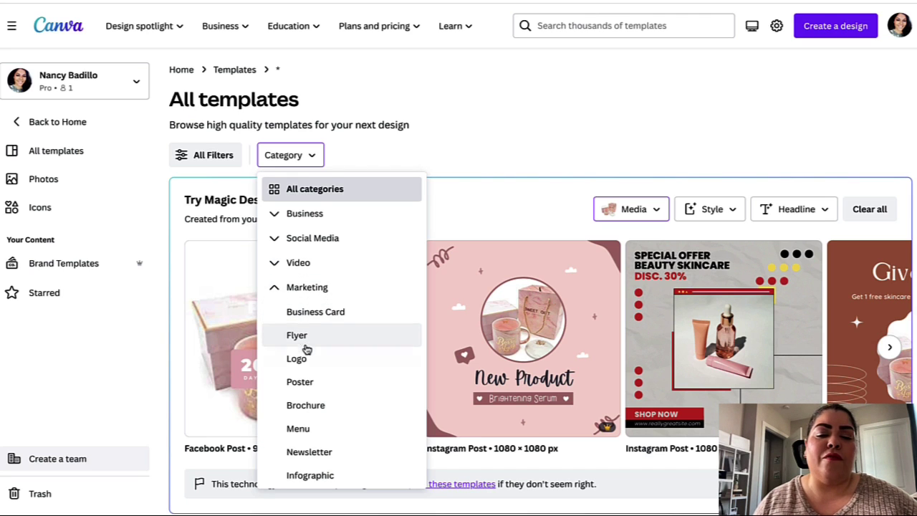
pyautogui.click(275, 296)
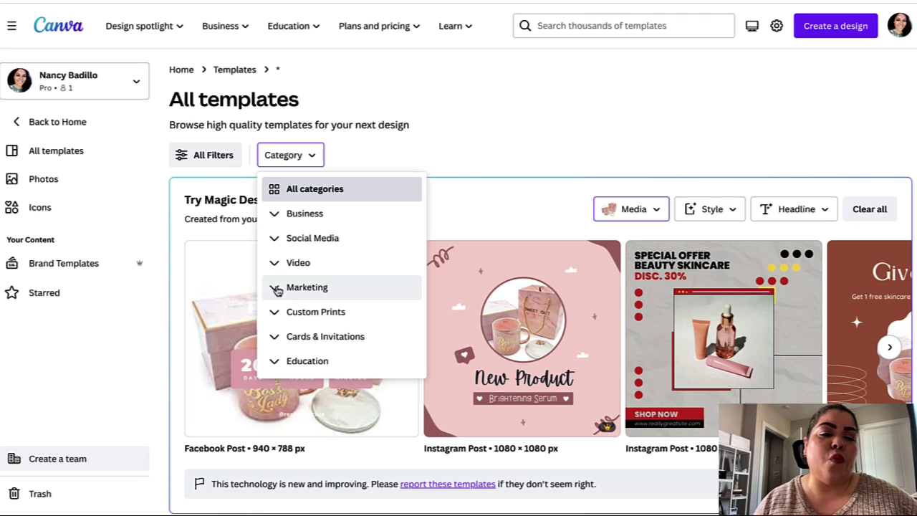
pyautogui.click(274, 238)
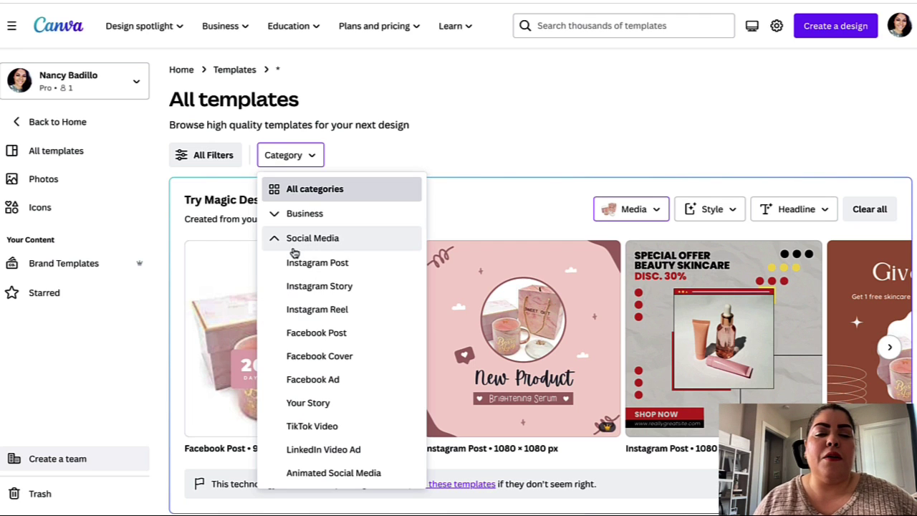
pyautogui.click(320, 267)
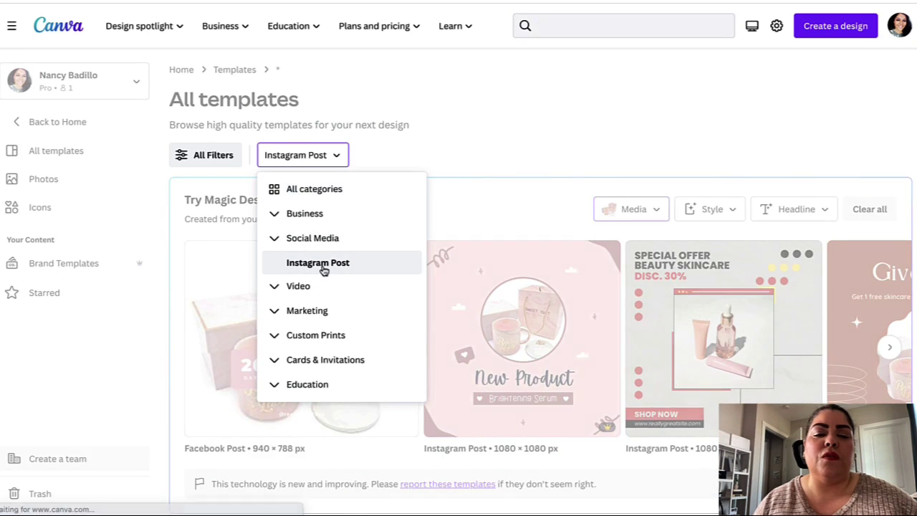
pyautogui.scroll(-1, 432, 296)
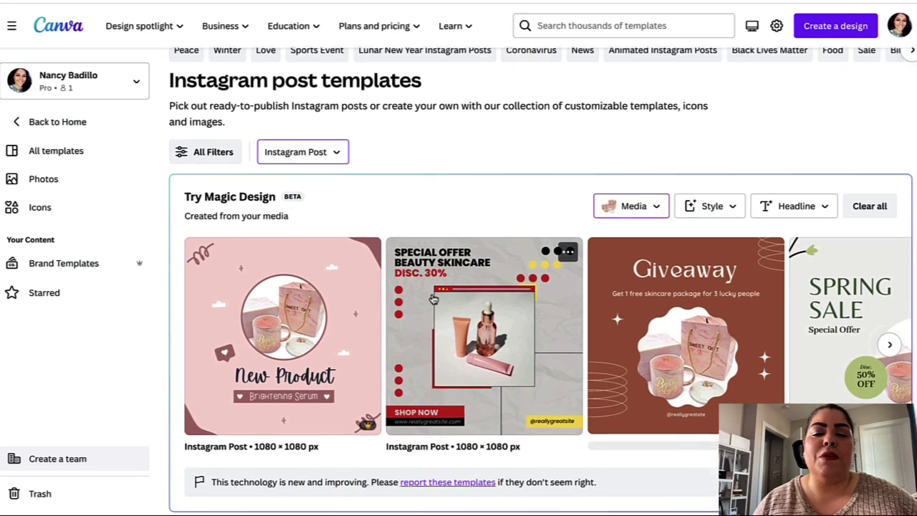
# Step: Choose the Product vibe in the Style options, browse palettes, and show matching results
pyautogui.click(712, 184)
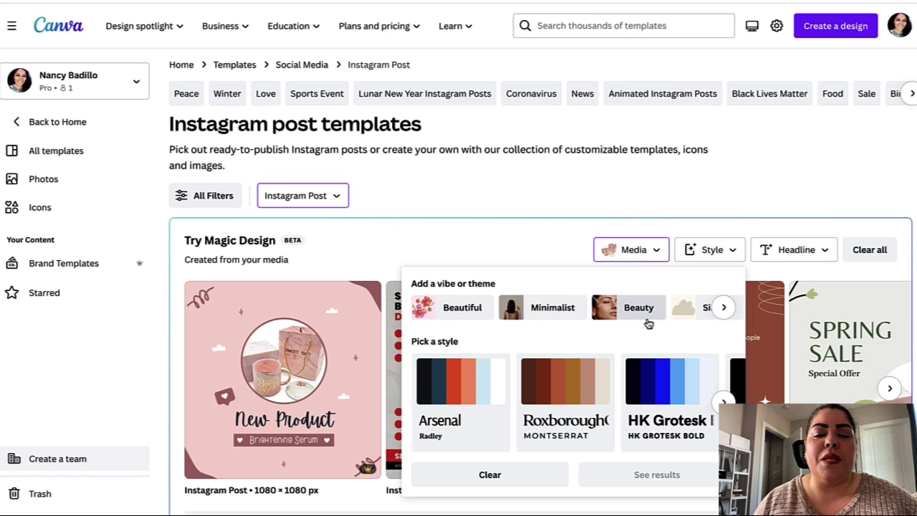
pyautogui.click(724, 307)
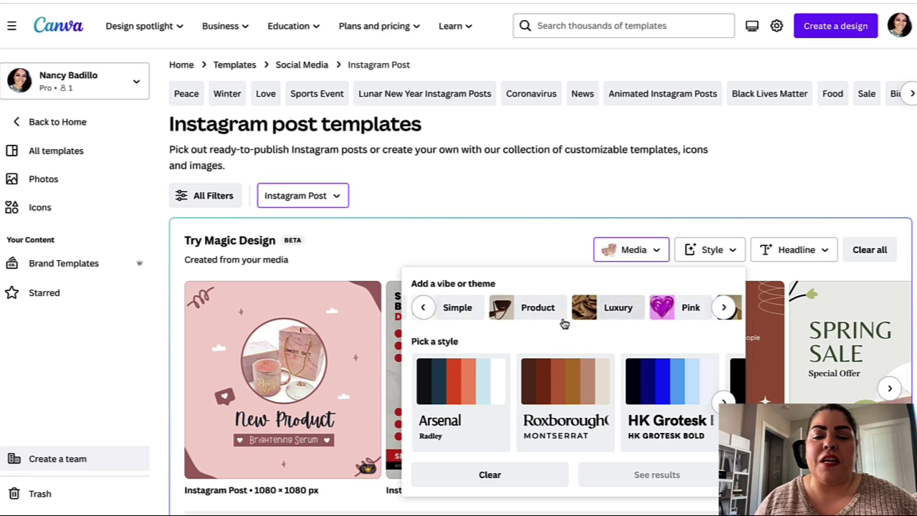
pyautogui.click(543, 313)
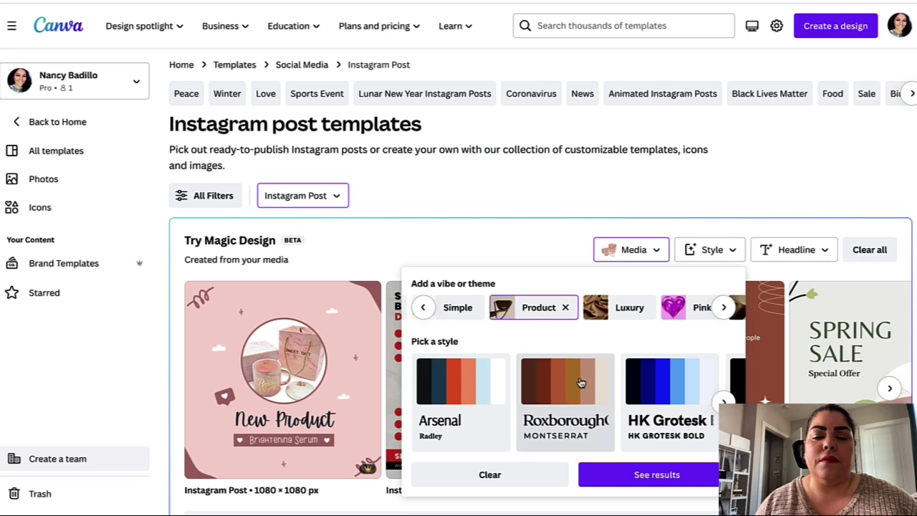
pyautogui.click(724, 402)
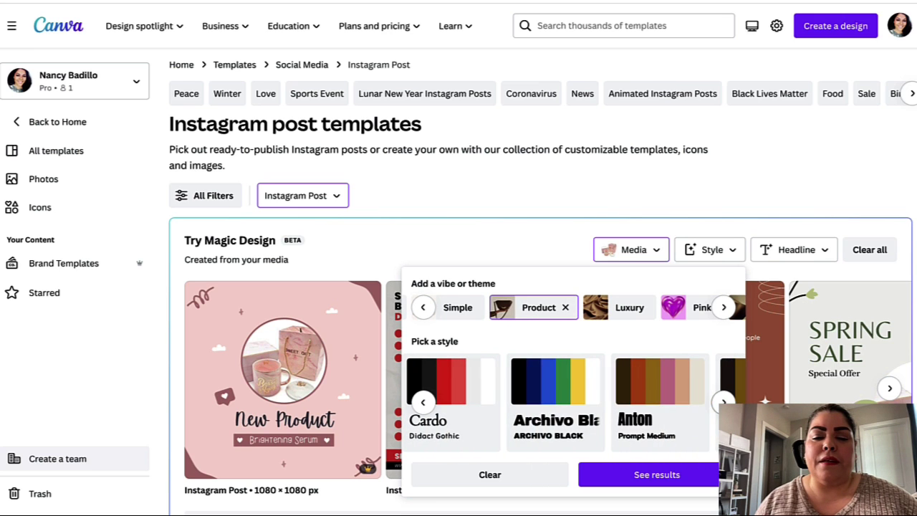
pyautogui.click(723, 402)
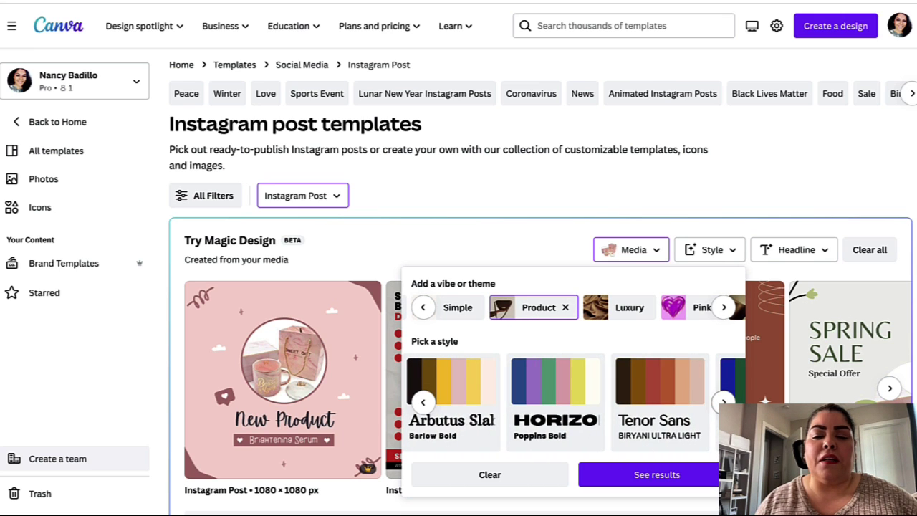
pyautogui.click(723, 403)
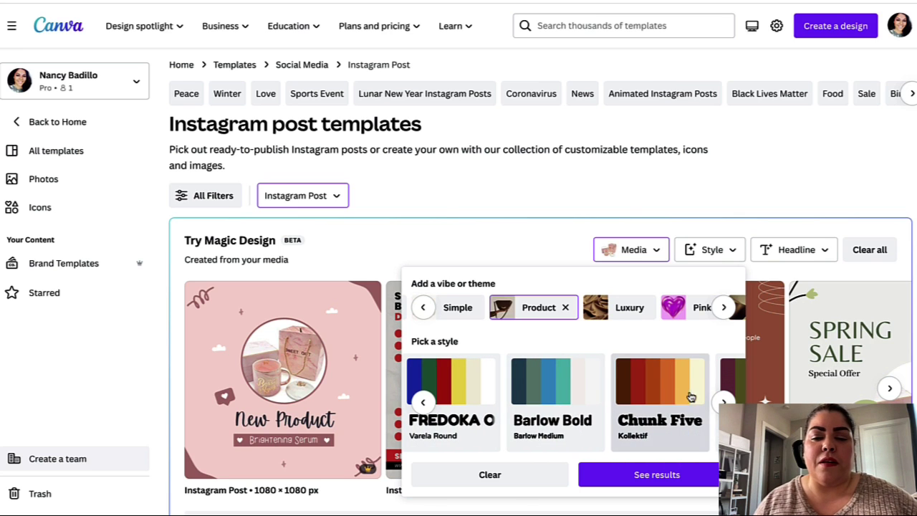
pyautogui.click(723, 402)
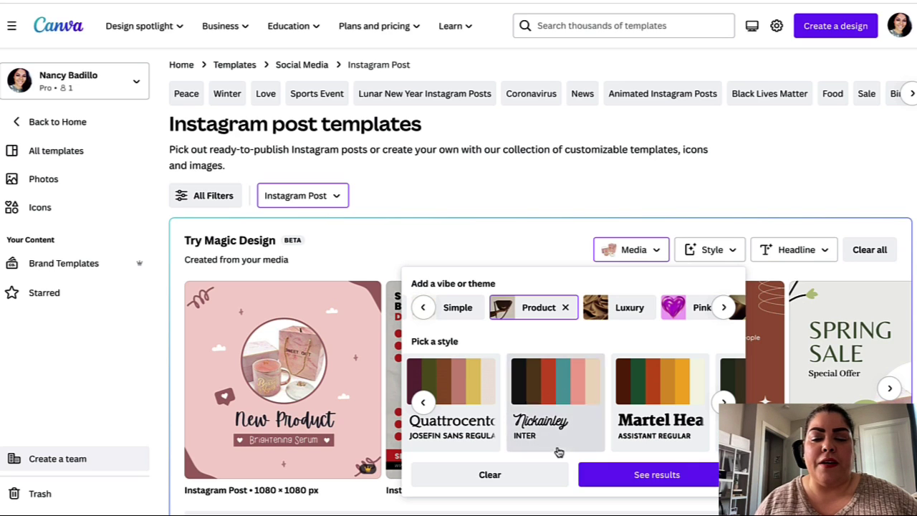
pyautogui.click(618, 483)
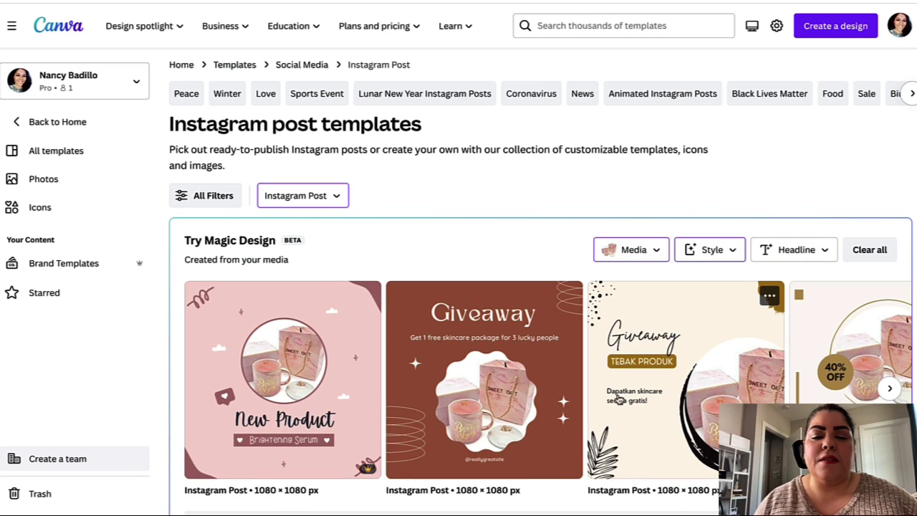
pyautogui.hscroll(10, 619, 399)
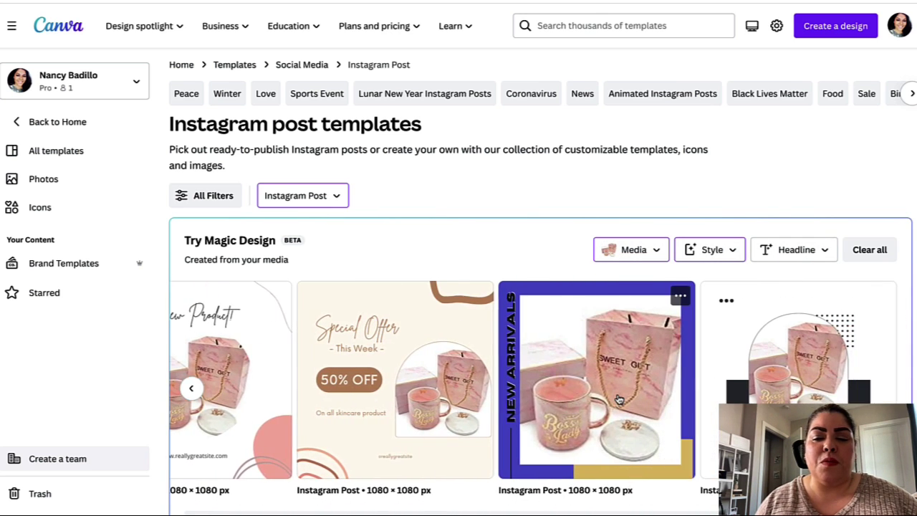
# Step: Add the headline 'Now On Sale' to the Magic Design results and browse the carousel
pyautogui.hscroll(-10, 619, 399)
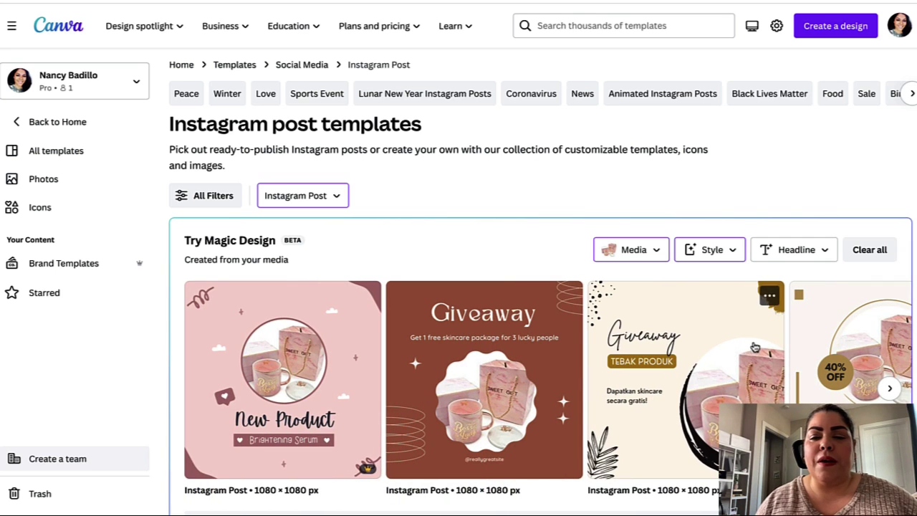
pyautogui.click(799, 257)
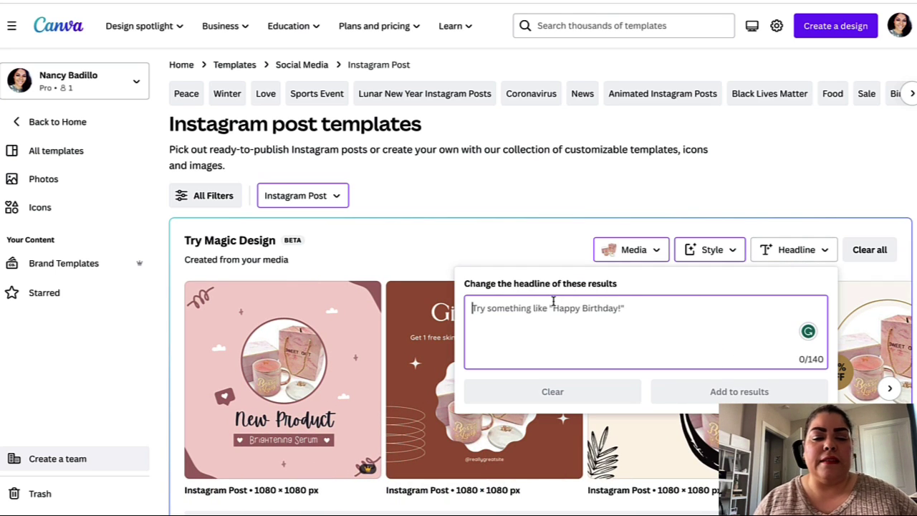
pyautogui.write('Now On Sale')
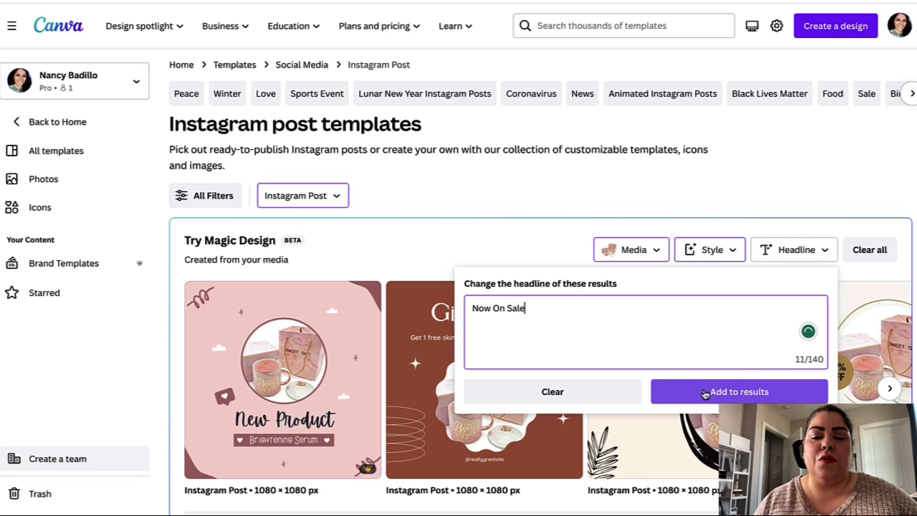
pyautogui.click(706, 393)
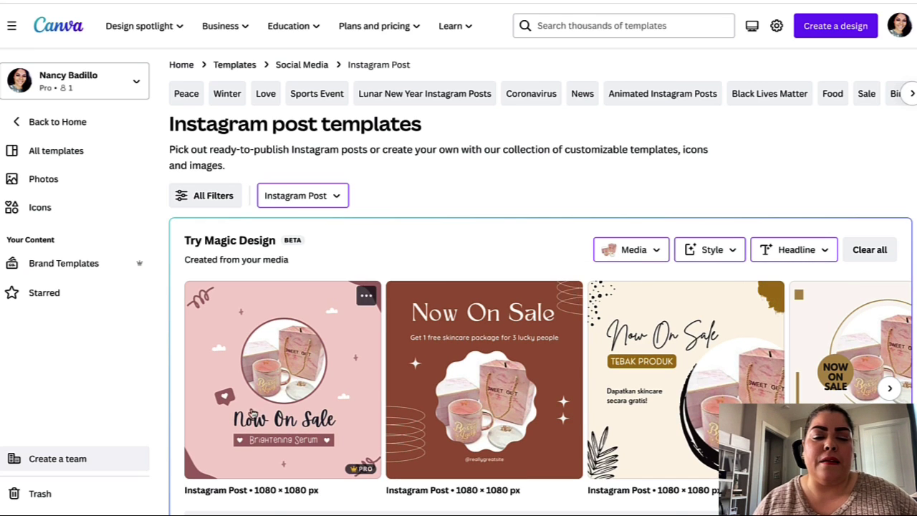
pyautogui.hscroll(5, 700, 369)
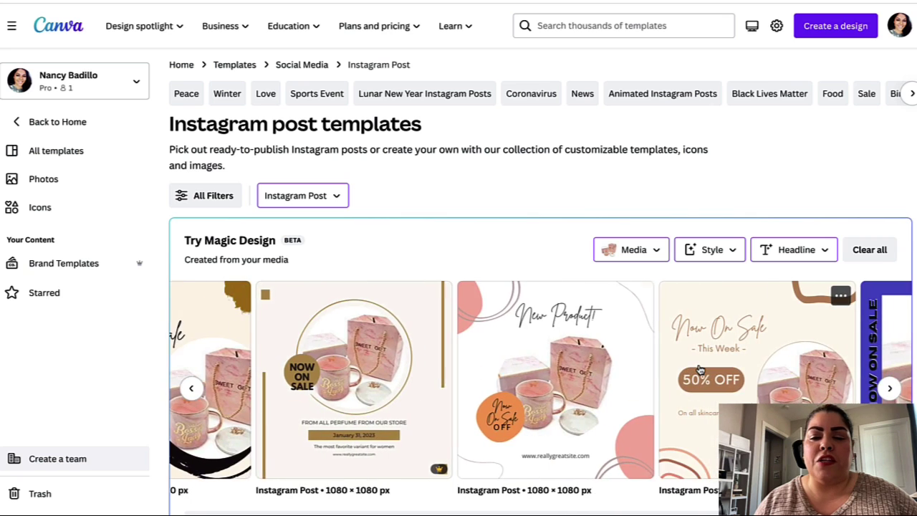
pyautogui.hscroll(3, 701, 369)
pyautogui.hscroll(-10, 578, 308)
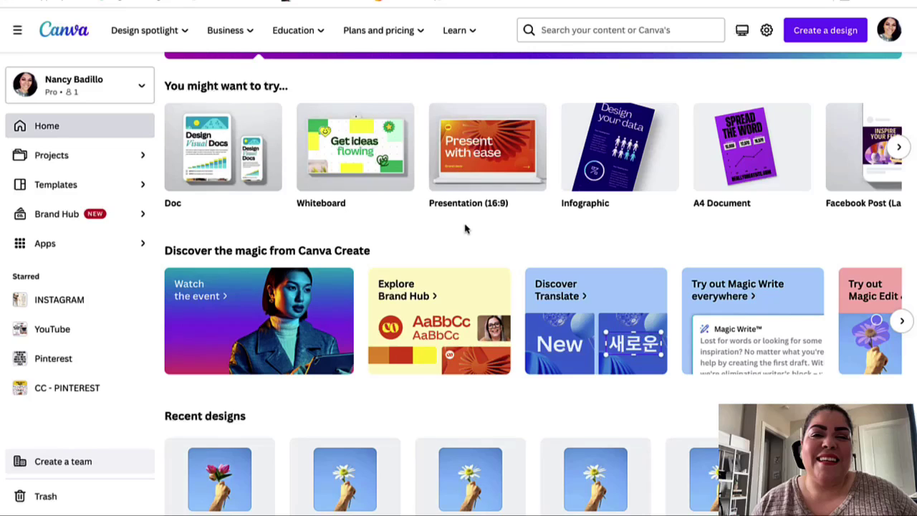
# Step: Try Discover Translate in a new 1080×1080 design with a Hello speech bubble
pyautogui.click(558, 308)
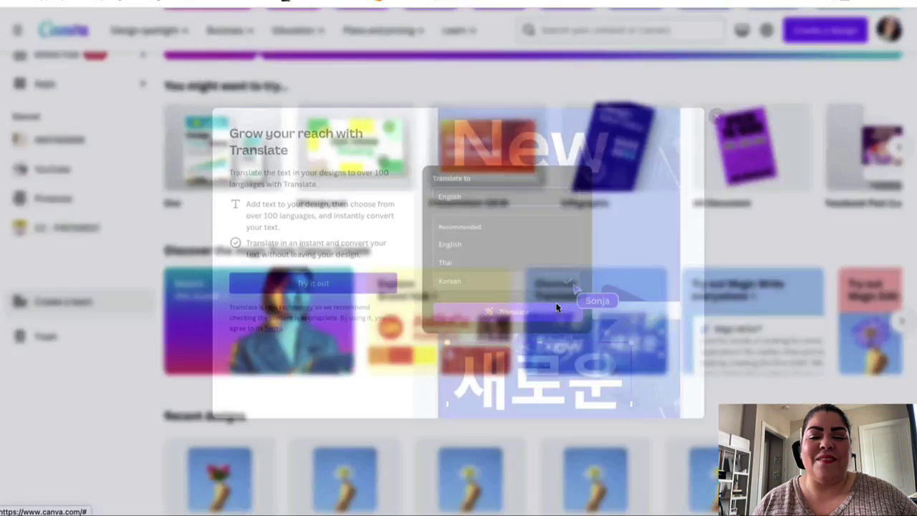
pyautogui.click(301, 288)
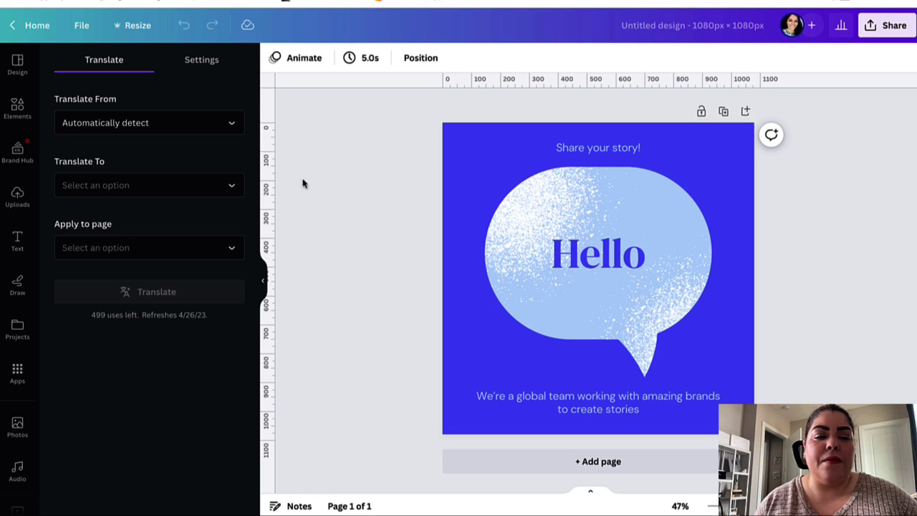
# Step: Translate only Page 1 into Spanish
pyautogui.click(131, 187)
pyautogui.write('span')
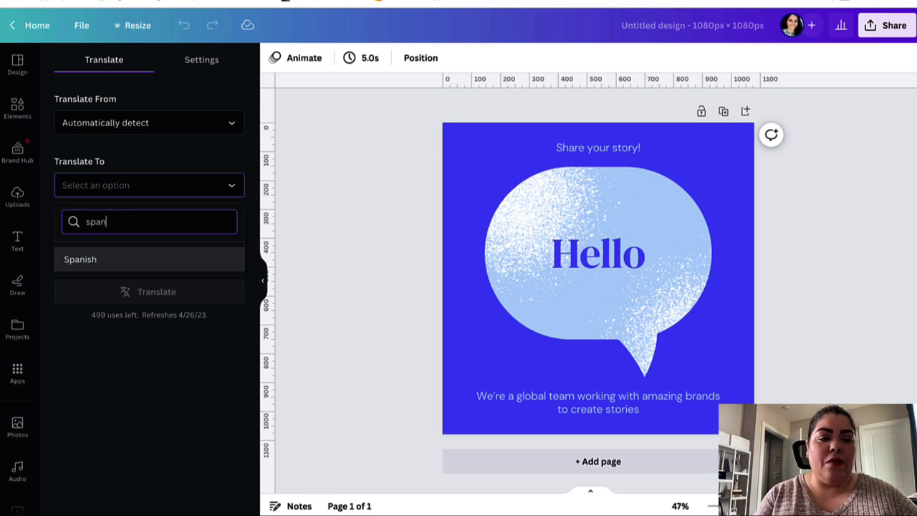
pyautogui.click(98, 263)
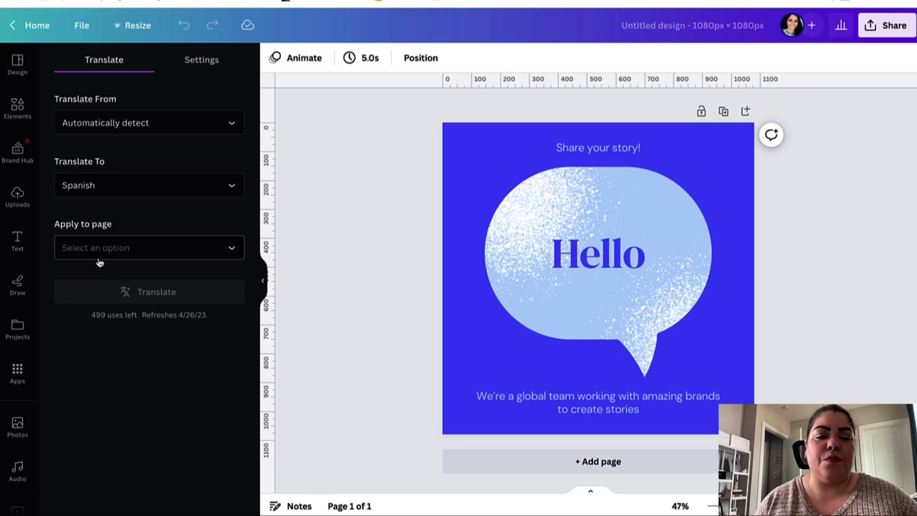
pyautogui.click(123, 249)
pyautogui.click(90, 282)
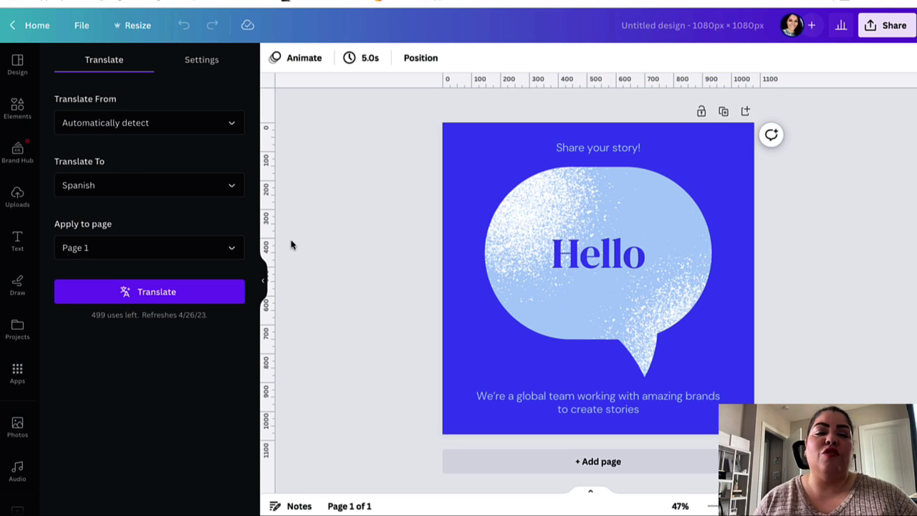
pyautogui.click(103, 296)
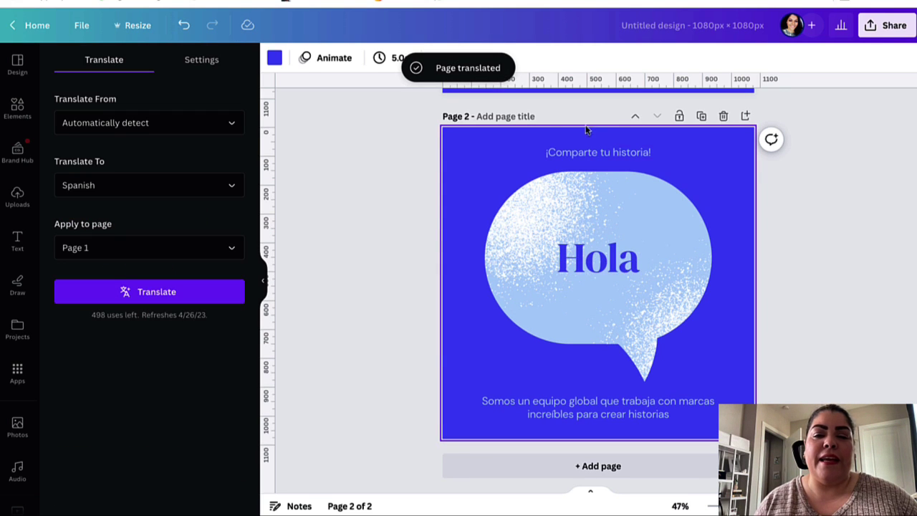
# Step: Review the original and Spanish pages, then bring up the Share options
pyautogui.scroll(5, 576, 296)
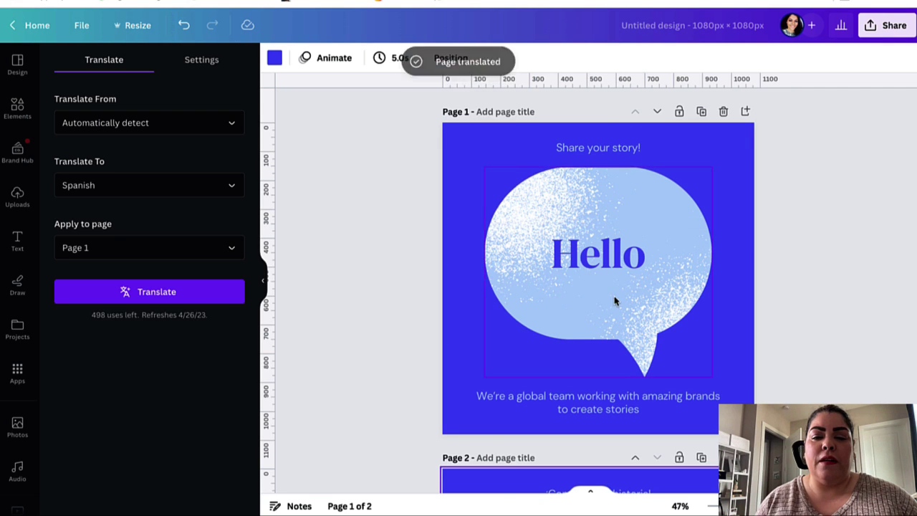
pyautogui.scroll(-5, 613, 301)
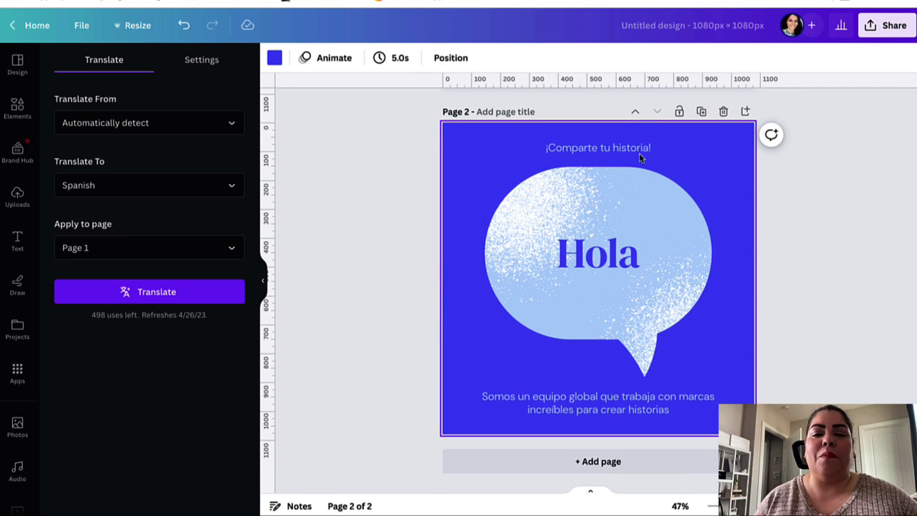
pyautogui.scroll(5, 598, 277)
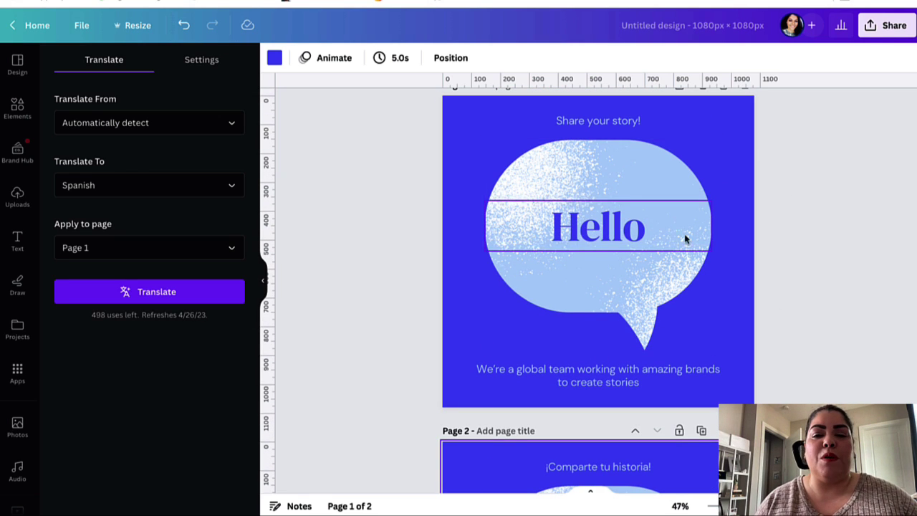
pyautogui.scroll(-5, 706, 237)
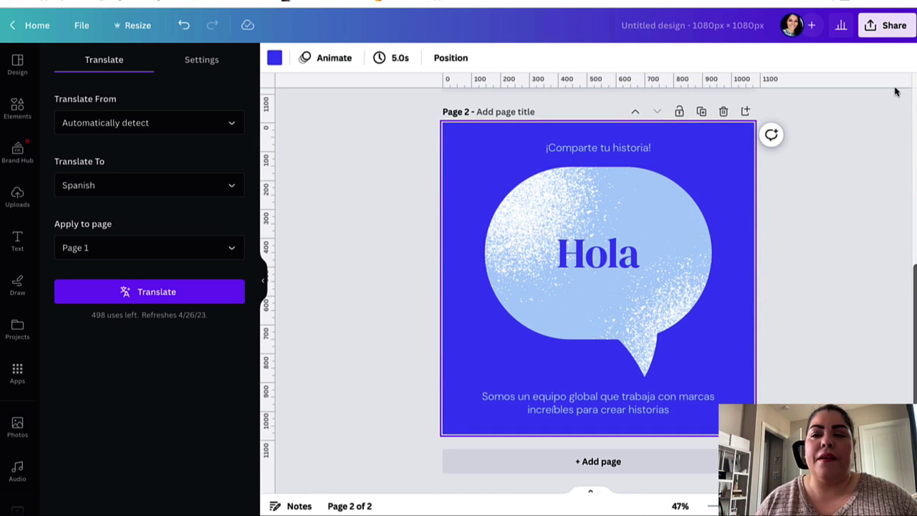
pyautogui.click(892, 26)
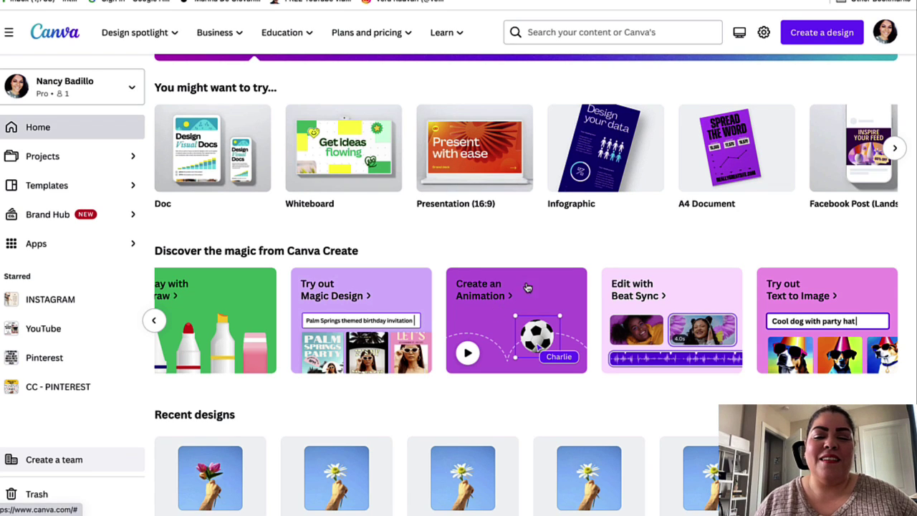
# Step: Start a new video design from the Create an Animation demo, with a bee above four flowers
pyautogui.click(498, 309)
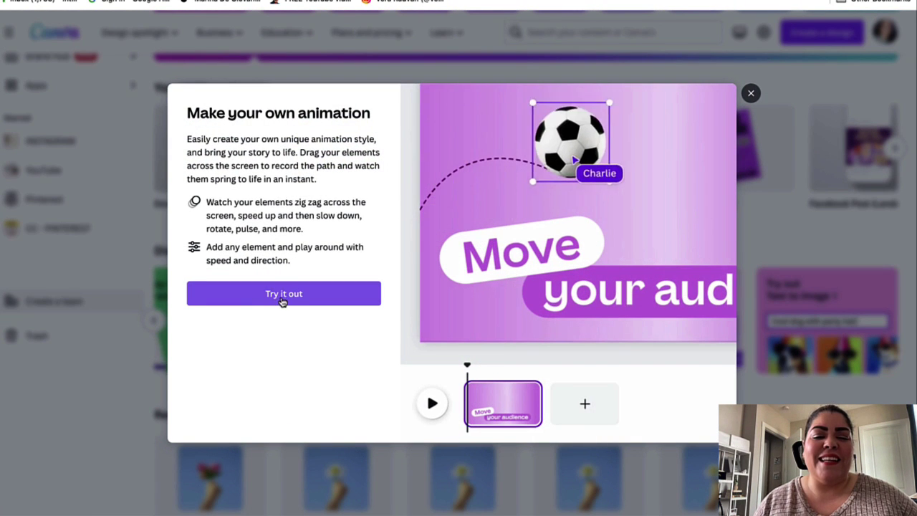
pyautogui.click(310, 303)
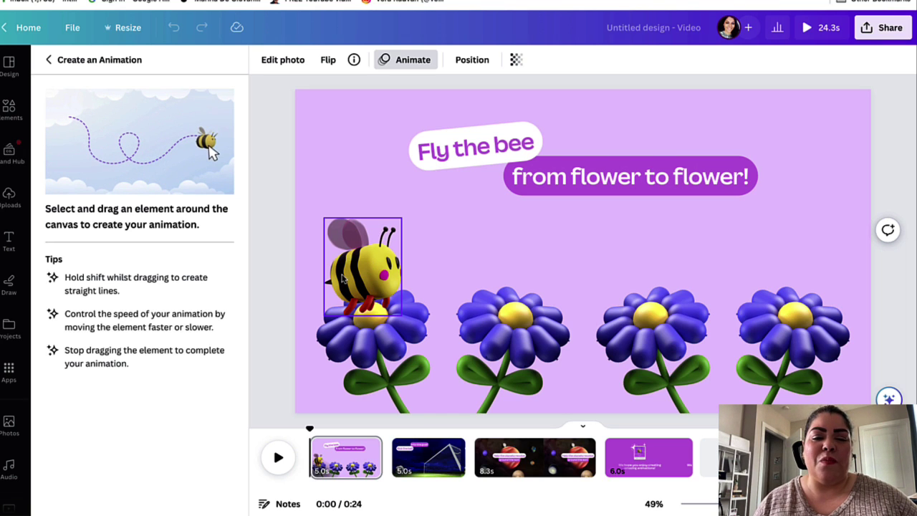
# Step: Record the bee's flight path across the flowers and set its movement style to Steady
pyautogui.moveTo(351, 279)
pyautogui.mouseDown()
pyautogui.moveTo(403, 228)
pyautogui.moveTo(429, 229)
pyautogui.moveTo(495, 267)
pyautogui.moveTo(522, 269)
pyautogui.moveTo(579, 212)
pyautogui.moveTo(608, 219)
pyautogui.moveTo(655, 282)
pyautogui.moveTo(726, 153)
pyautogui.moveTo(765, 151)
pyautogui.moveTo(794, 289)
pyautogui.mouseUp()
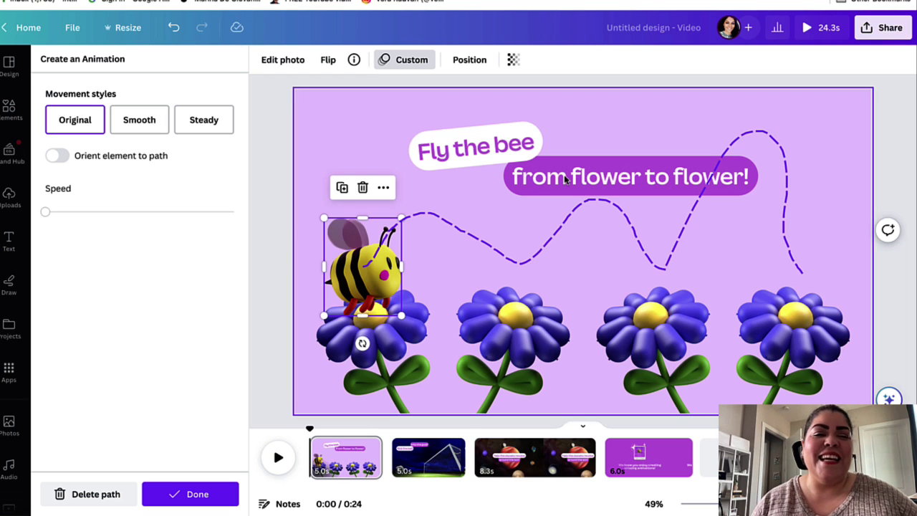
pyautogui.click(147, 125)
pyautogui.click(204, 125)
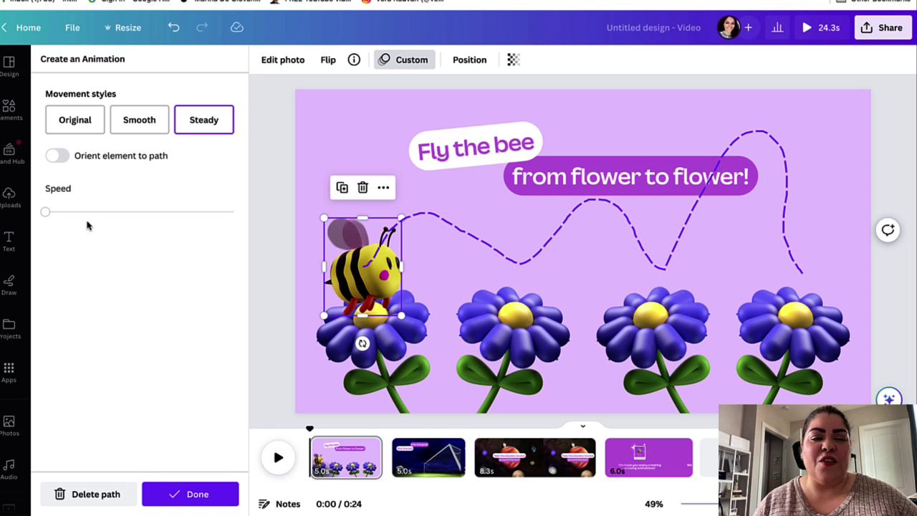
# Step: Raise the bee's flight speed, replay the preview, and finish the animation path
pyautogui.moveTo(62, 214); pyautogui.dragTo(92, 214)
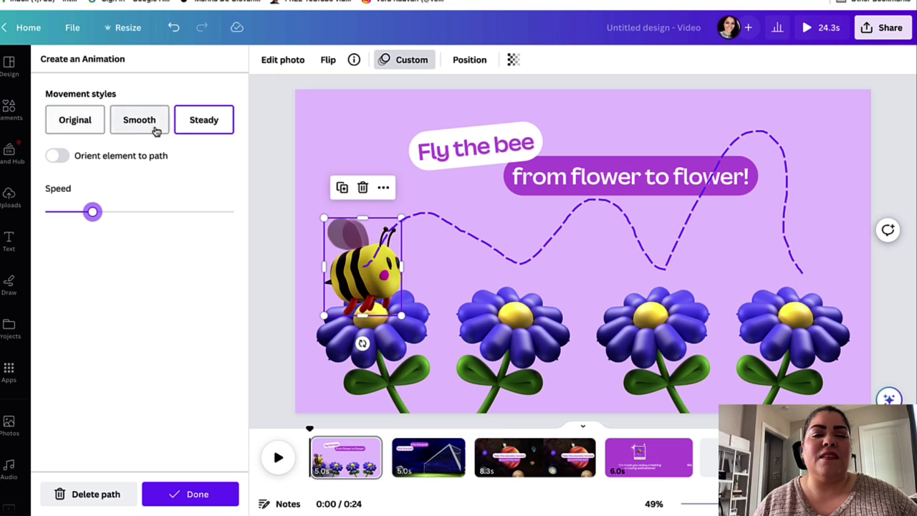
pyautogui.click(207, 122)
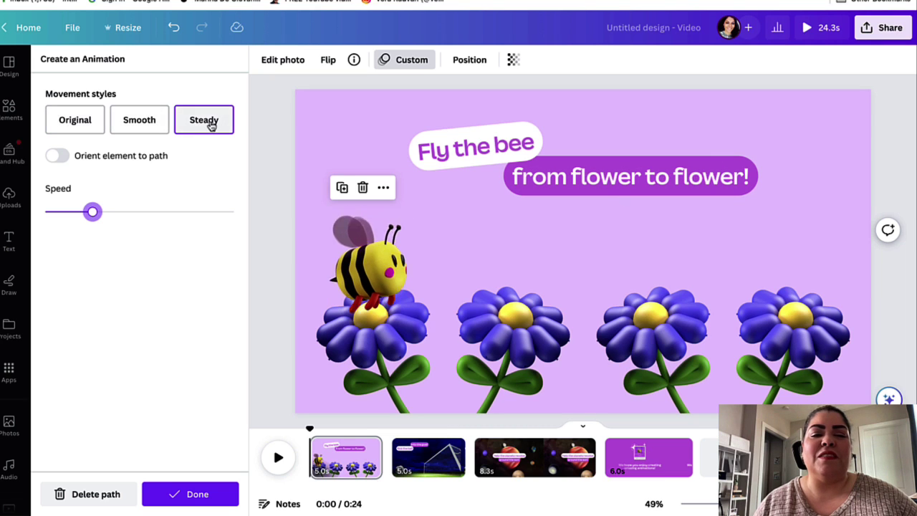
pyautogui.click(204, 494)
pyautogui.click(904, 27)
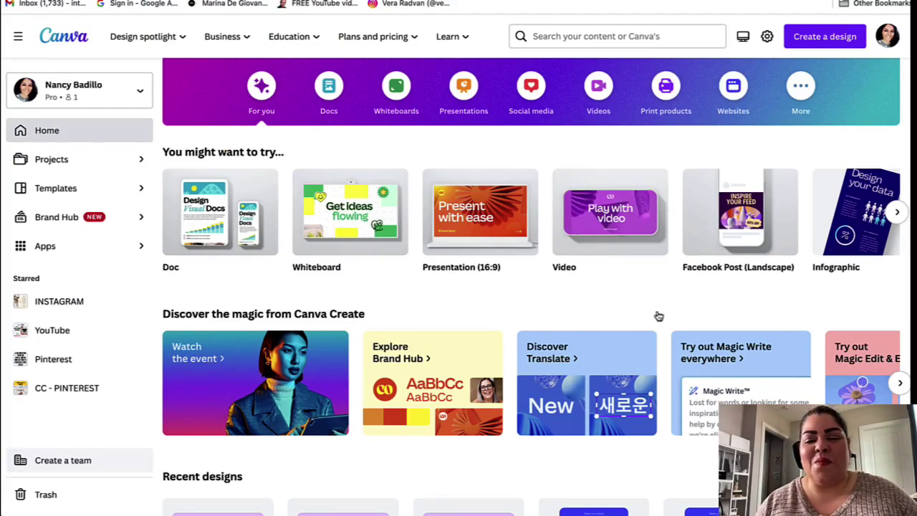
# Step: Start a new Canva Doc from the Try out Magic Write everywhere card
pyautogui.click(755, 366)
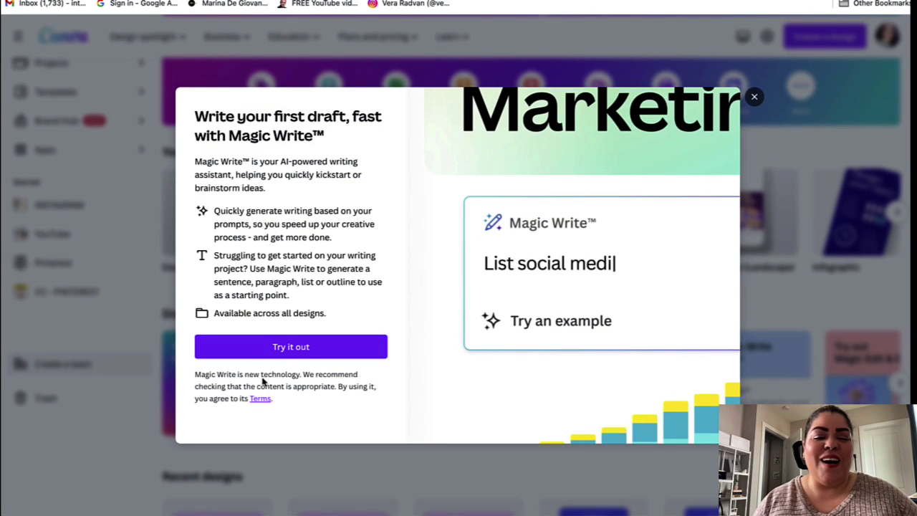
pyautogui.click(313, 351)
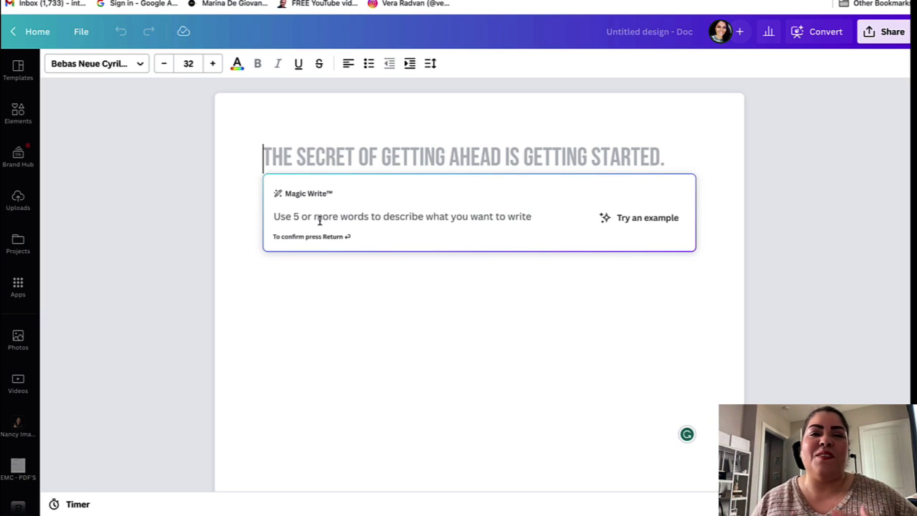
# Step: Submit the Magic Write prompt 'Use 7 words to describe my new coffee tumbler'
pyautogui.write('Use')
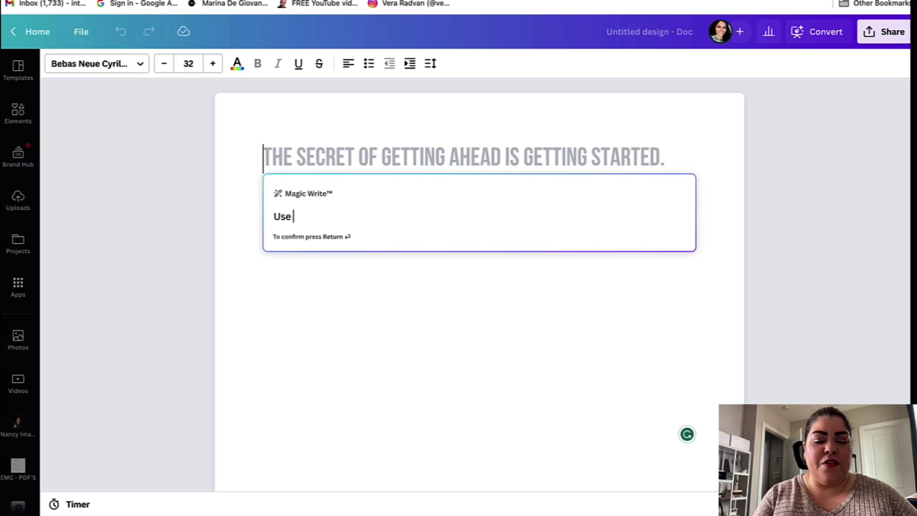
pyautogui.write(' 7 words ro')
pyautogui.press('BackSpace')
pyautogui.press('BackSpace')
pyautogui.write('to describe')
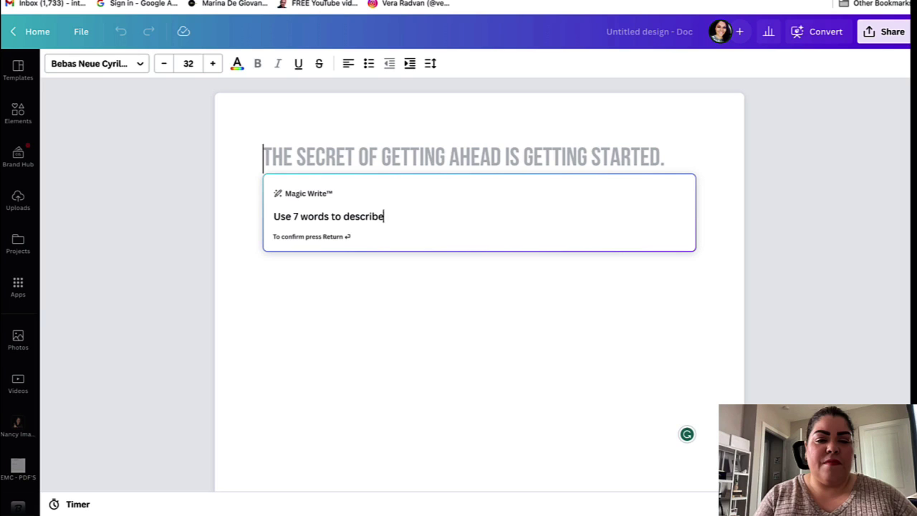
pyautogui.write(' my new tum')
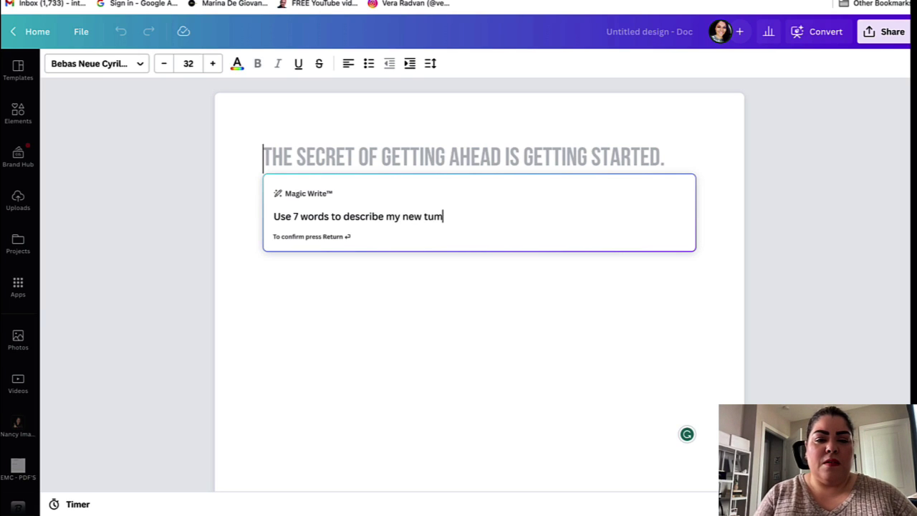
pyautogui.press('BackSpace')
pyautogui.press('BackSpace')
pyautogui.press('BackSpace')
pyautogui.write('coffee ')
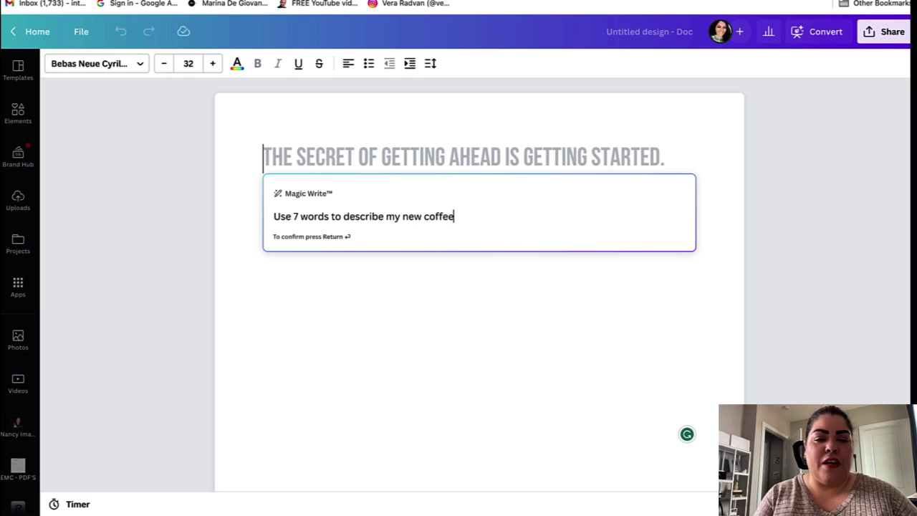
pyautogui.write('tumbler')
pyautogui.press('Return')
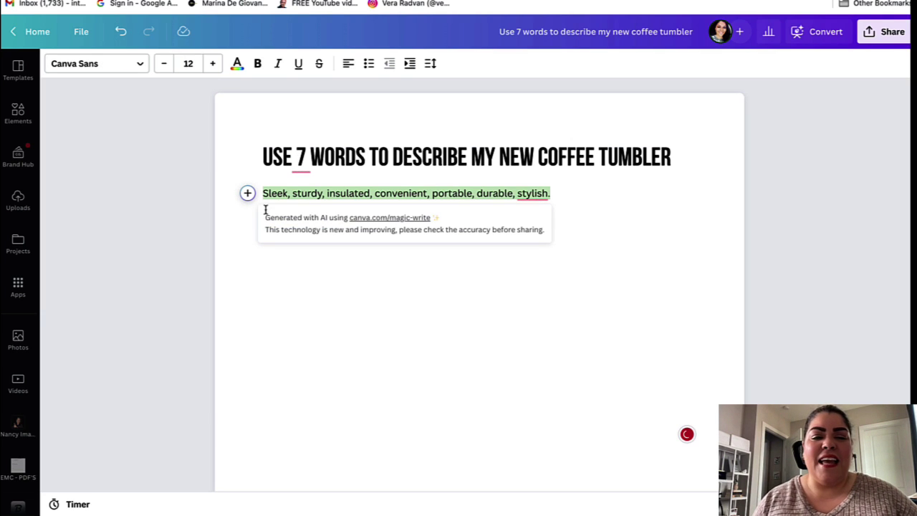